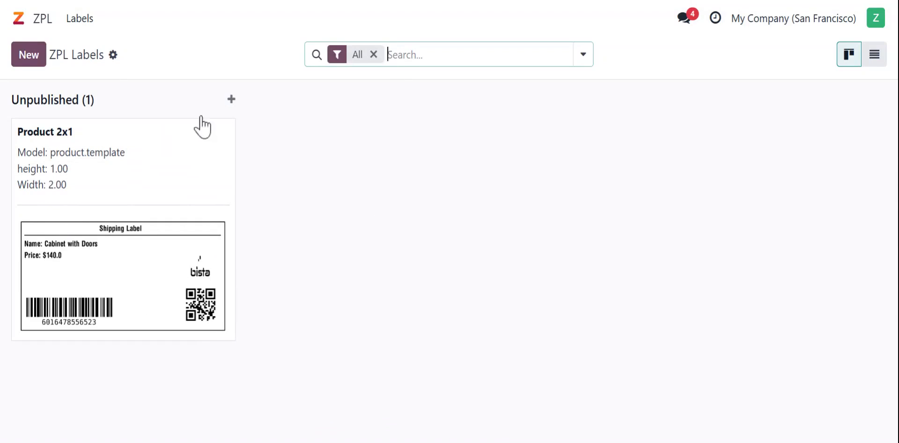
# Step: Start a new ZPL label named "Location's" and set its model to Inventory Locations
pyautogui.click(35, 56)
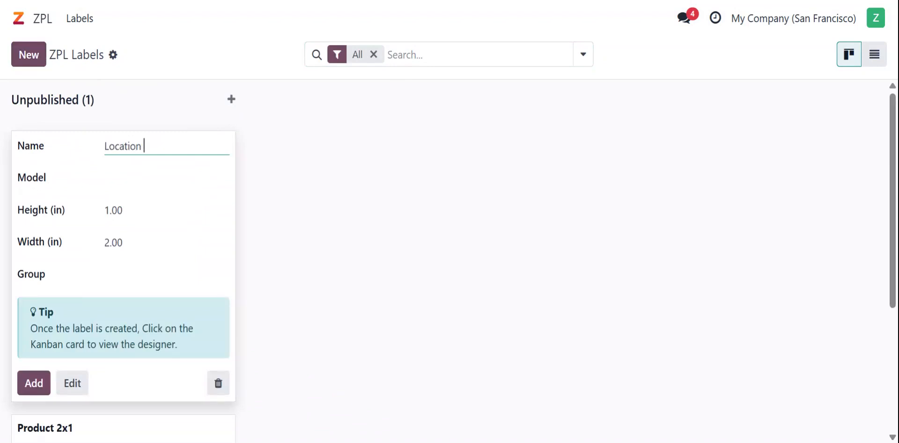
pyautogui.press('Tab')
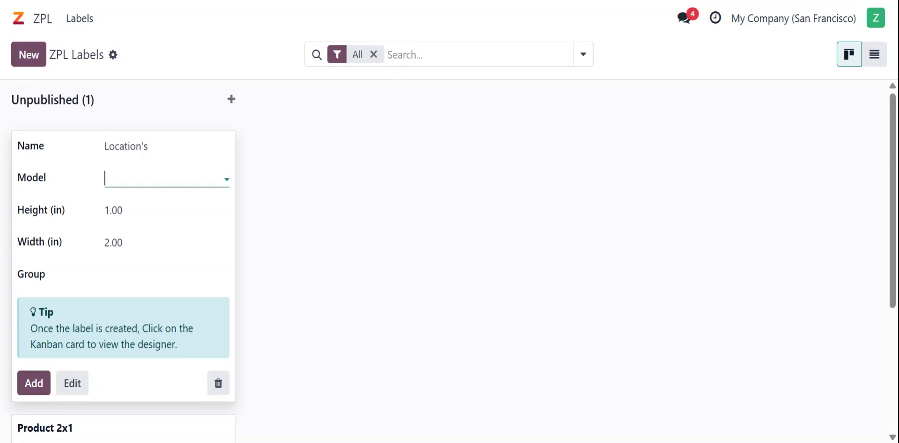
pyautogui.click(164, 179)
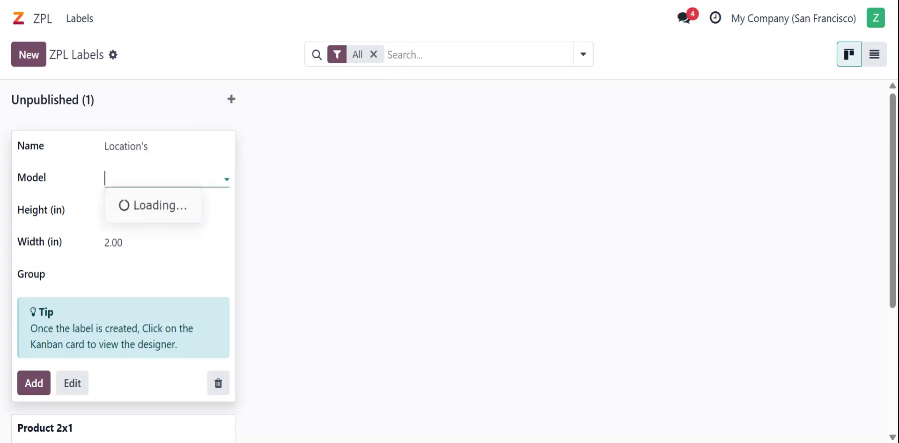
pyautogui.write('locat')
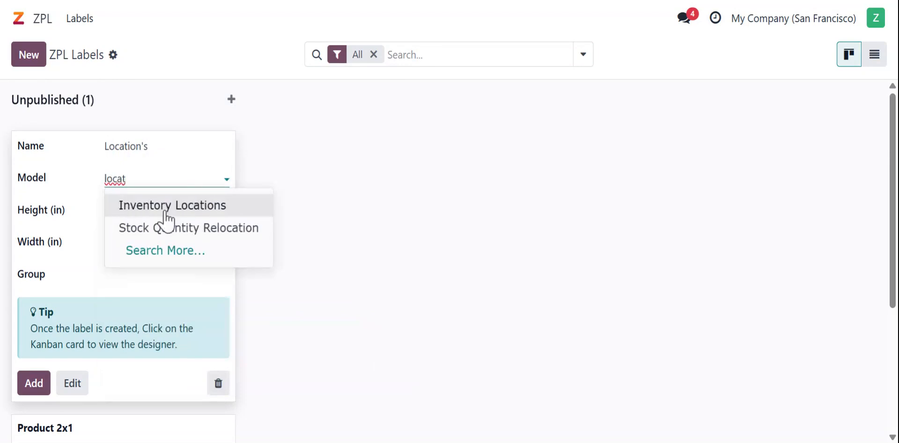
pyautogui.click(189, 211)
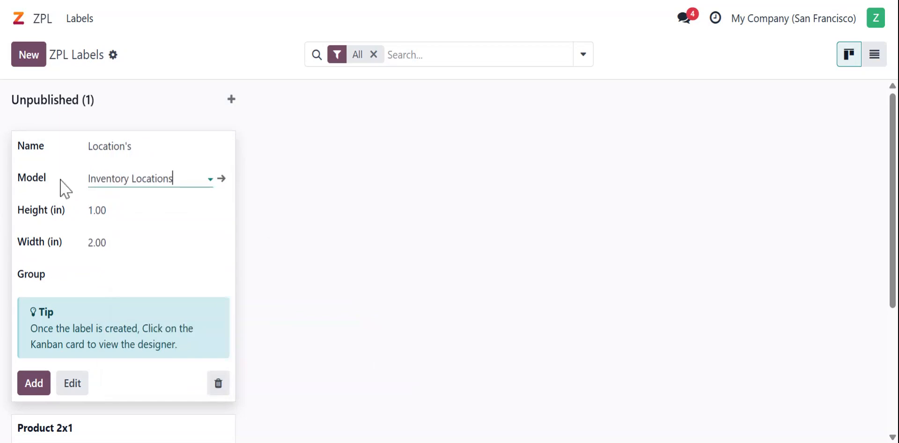
# Step: Keep the default height and width, leave the group empty, and add the Location's label, discarding the next blank entry form
pyautogui.press('Tab')
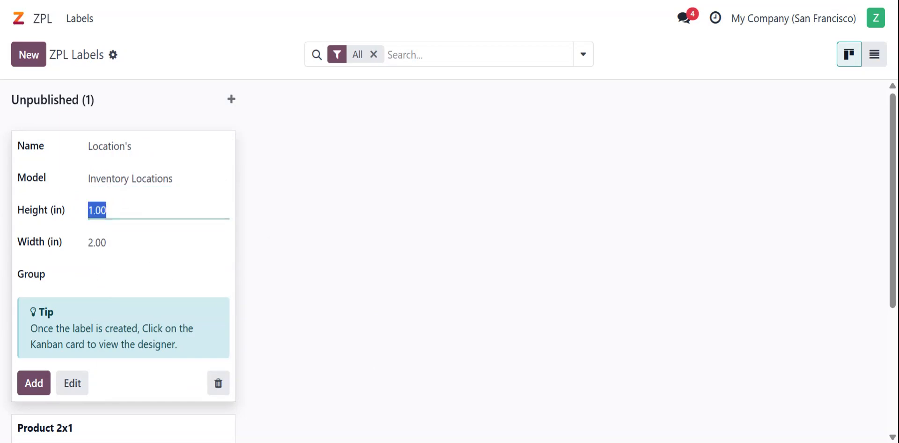
pyautogui.press('Tab')
pyautogui.hotkey('shift', 'Tab')
pyautogui.press('Tab')
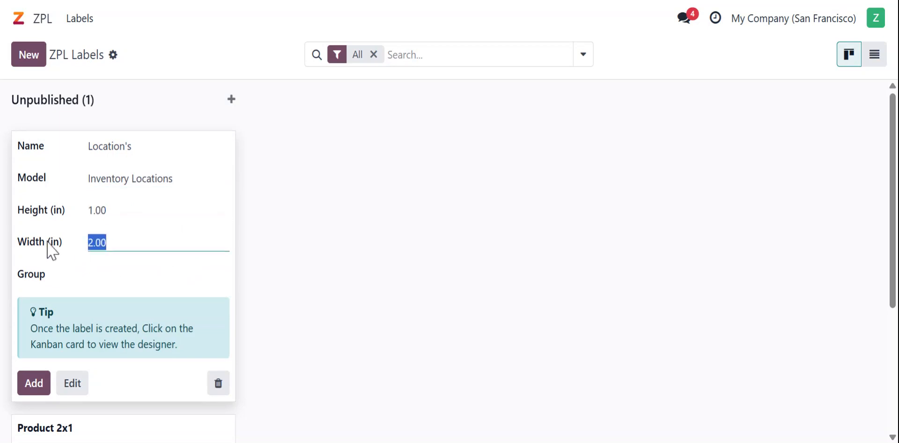
pyautogui.click(140, 275)
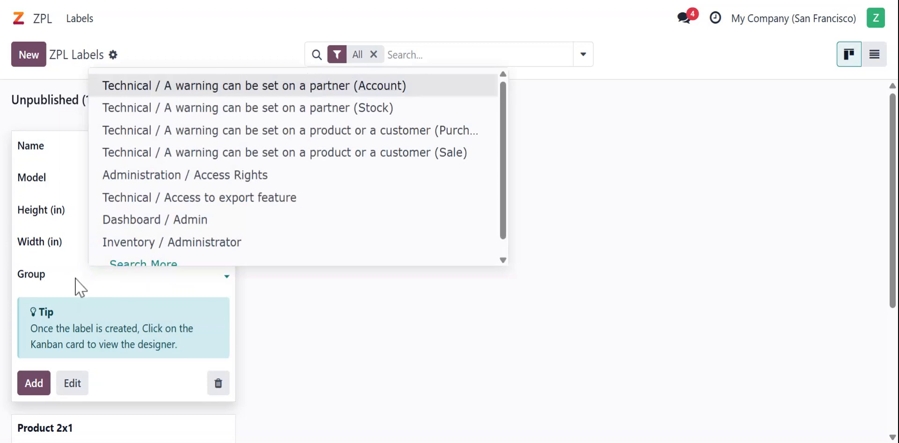
pyautogui.click(28, 279)
pyautogui.click(123, 382)
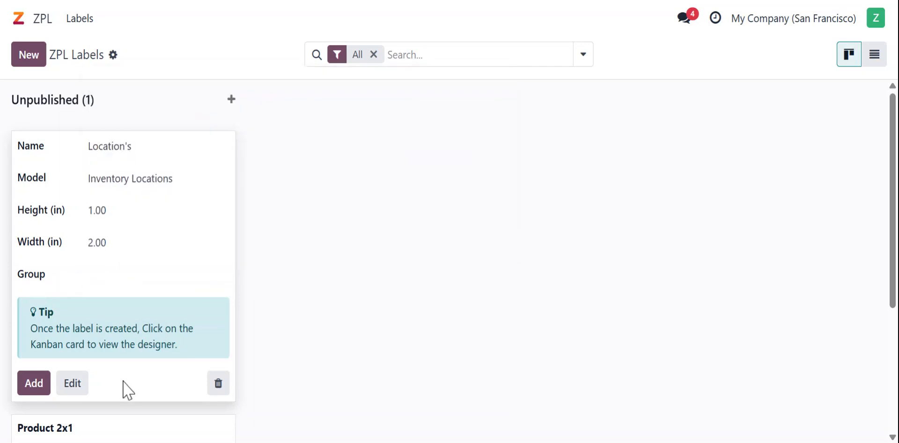
pyautogui.click(34, 386)
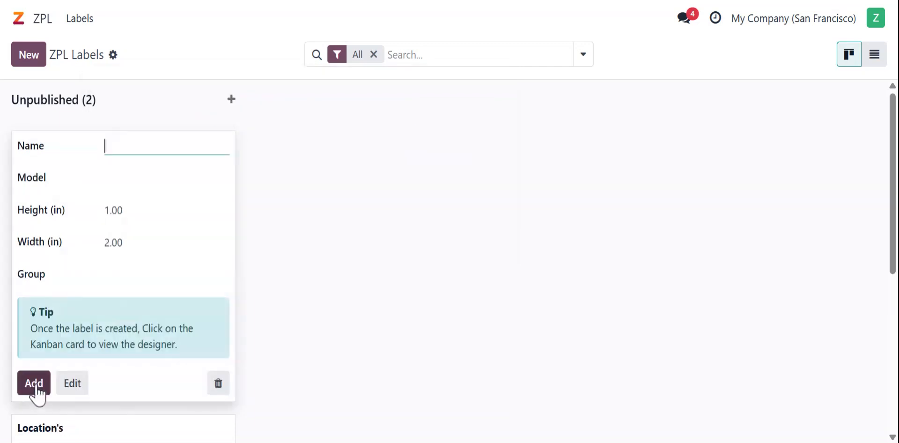
pyautogui.click(424, 294)
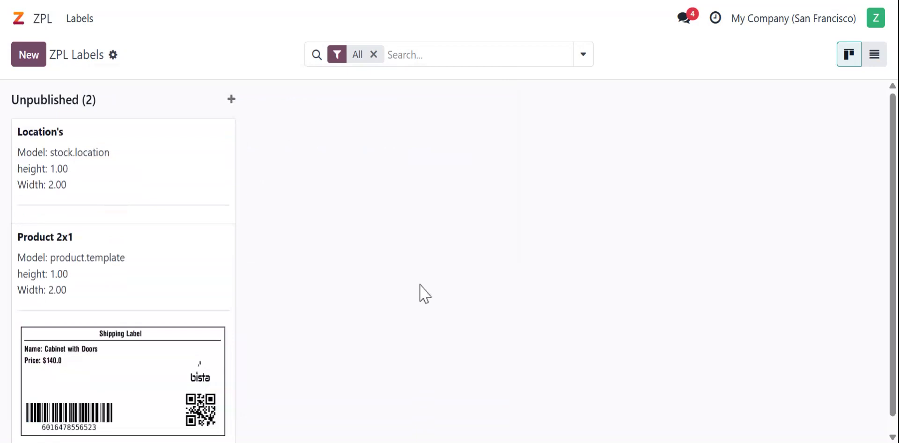
# Step: Open the Location's label in the designer and choose WH/Stock/Shelf 1 as its sample record
pyautogui.click(150, 168)
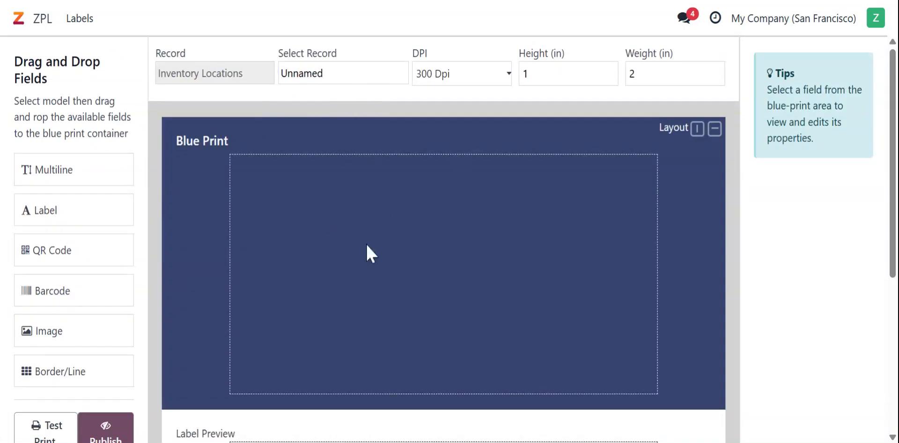
pyautogui.click(343, 74)
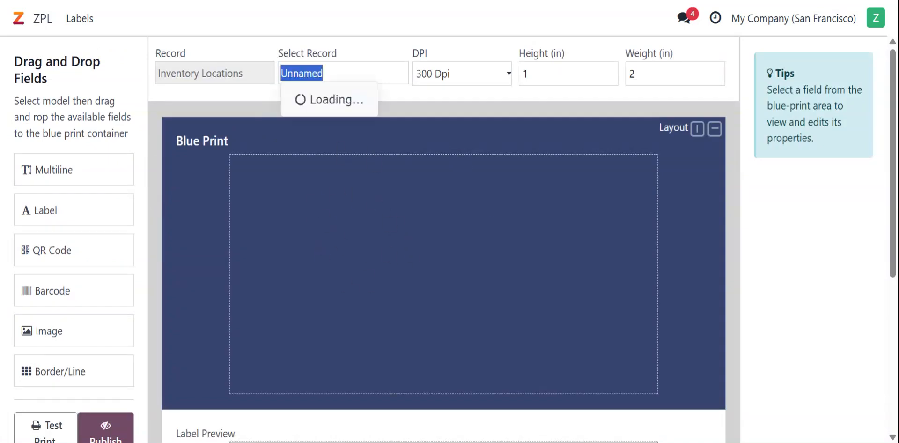
pyautogui.scroll(-1, 400, 232)
pyautogui.click(374, 266)
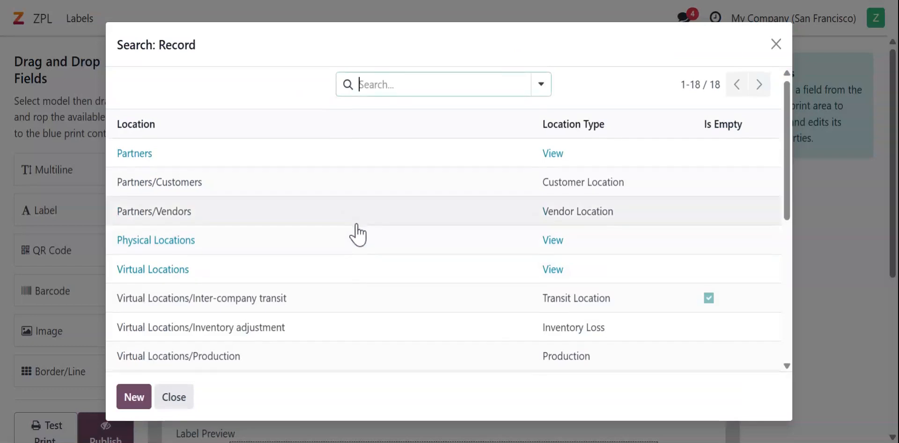
pyautogui.scroll(-5, 358, 233)
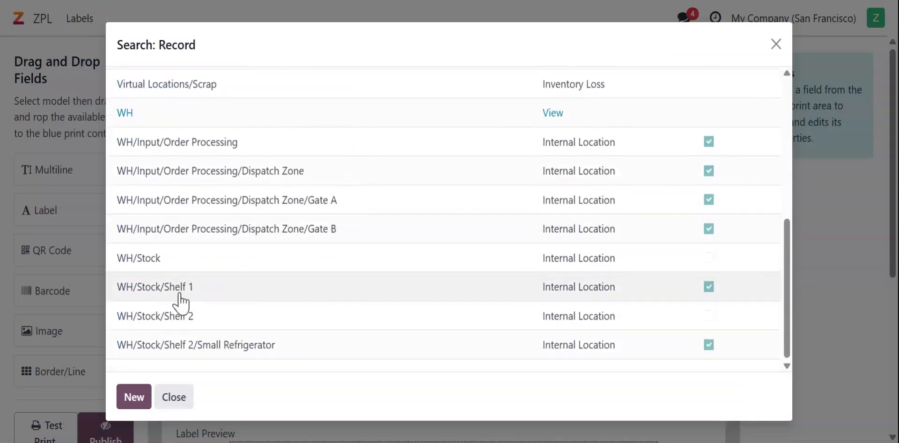
pyautogui.click(174, 288)
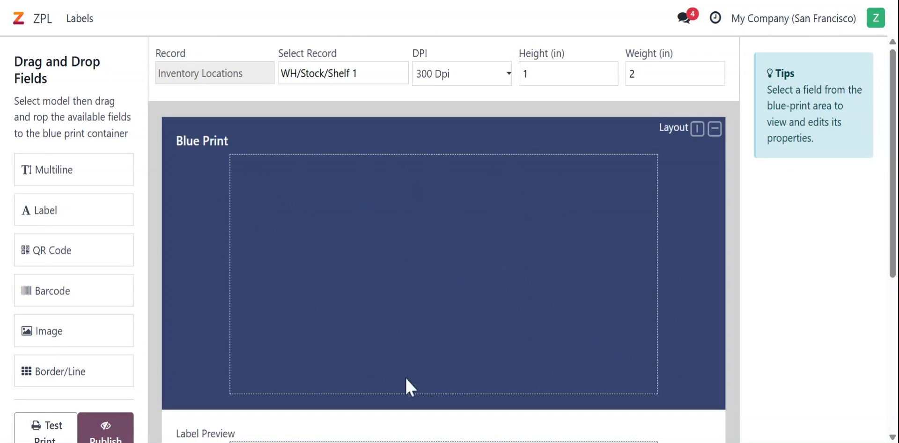
# Step: Place a Multiline field on the blueprint at about top 33, left 41, with Full Location Name as its value source
pyautogui.scroll(-5, 239, 352)
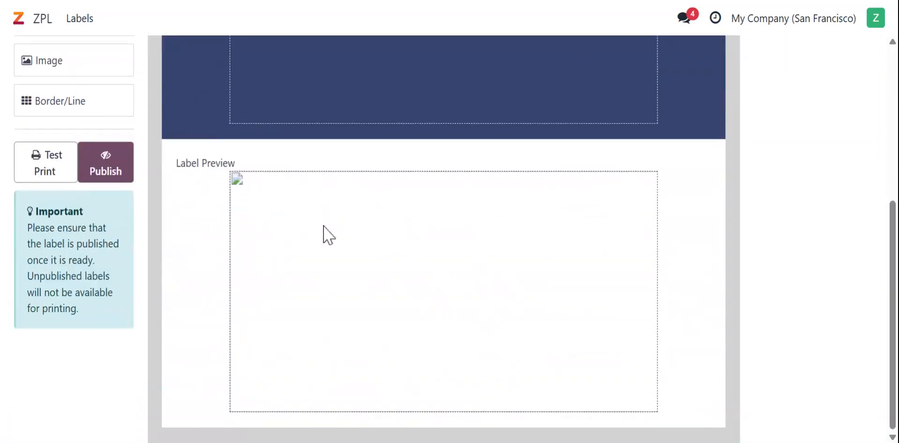
pyautogui.scroll(1, 206, 232)
pyautogui.scroll(5, 206, 231)
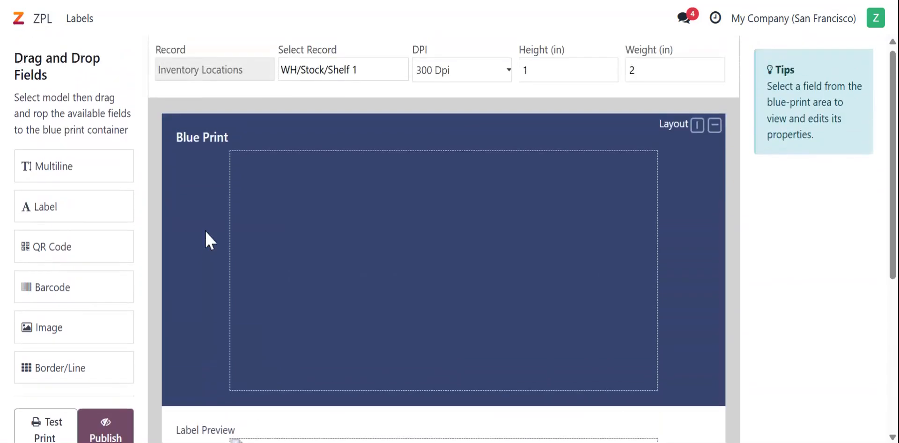
pyautogui.moveTo(66, 175); pyautogui.dragTo(298, 209)
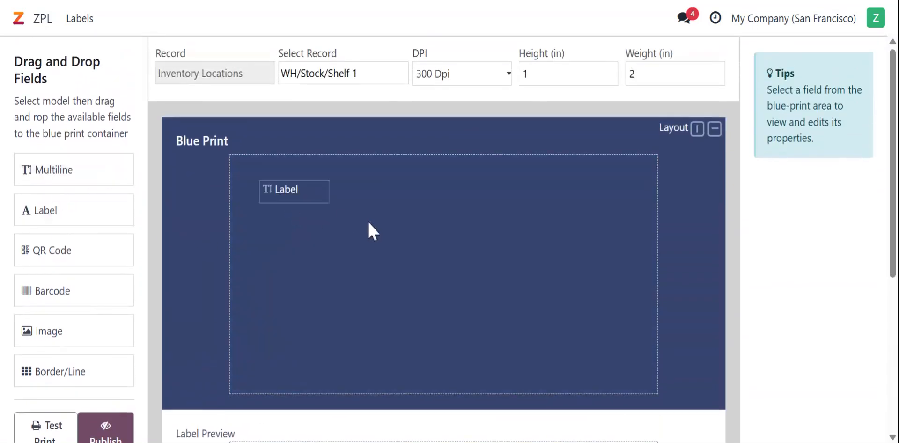
pyautogui.click(312, 199)
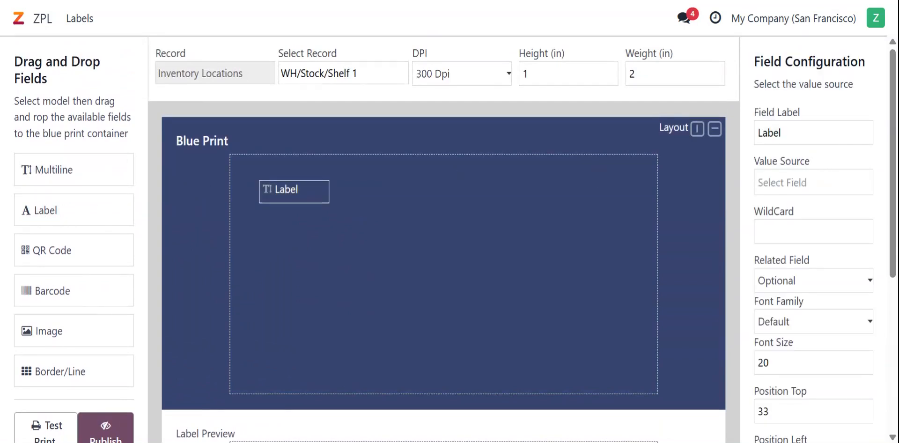
pyautogui.click(796, 182)
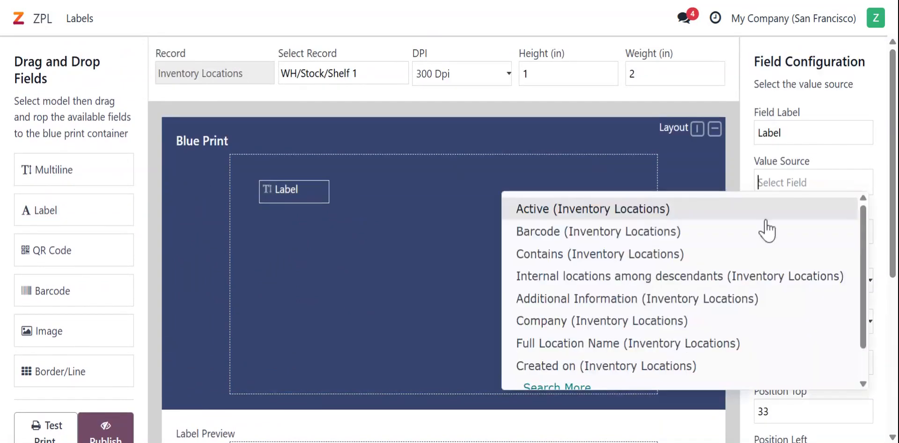
pyautogui.click(675, 345)
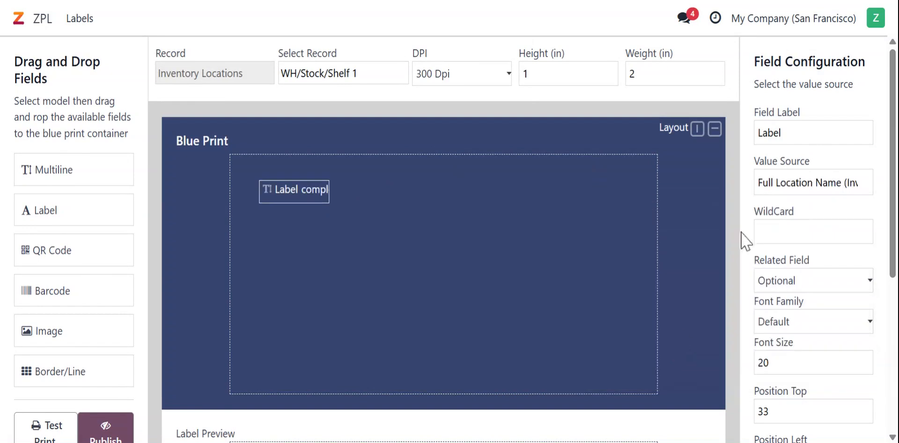
# Step: Set the Multiline field's label to "Location:" and widen the field to about half the blueprint's width, checking the label preview
pyautogui.moveTo(780, 133); pyautogui.dragTo(737, 132)
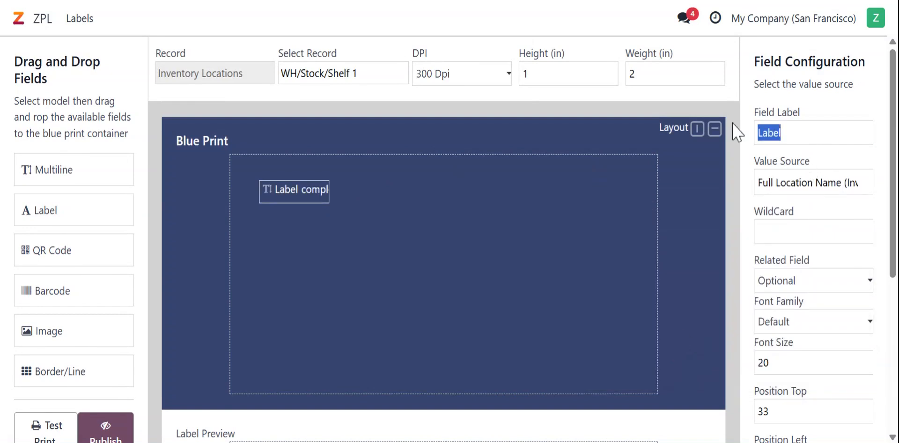
pyautogui.write('Location:')
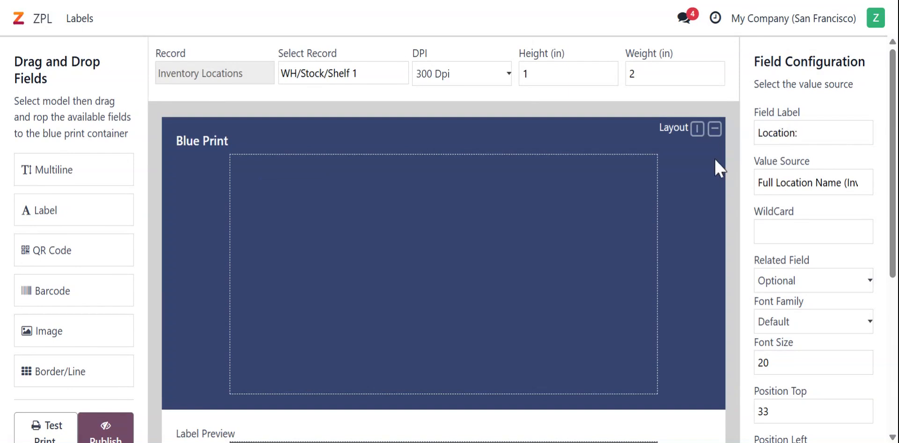
pyautogui.scroll(-5, 596, 192)
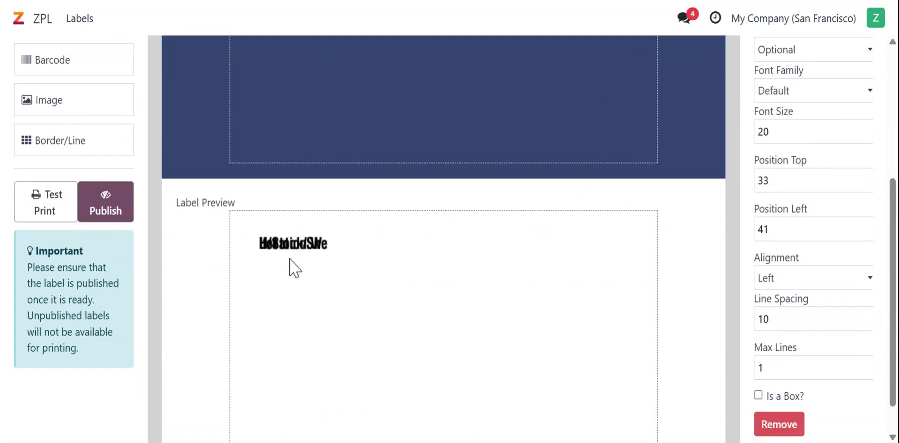
pyautogui.scroll(5, 289, 259)
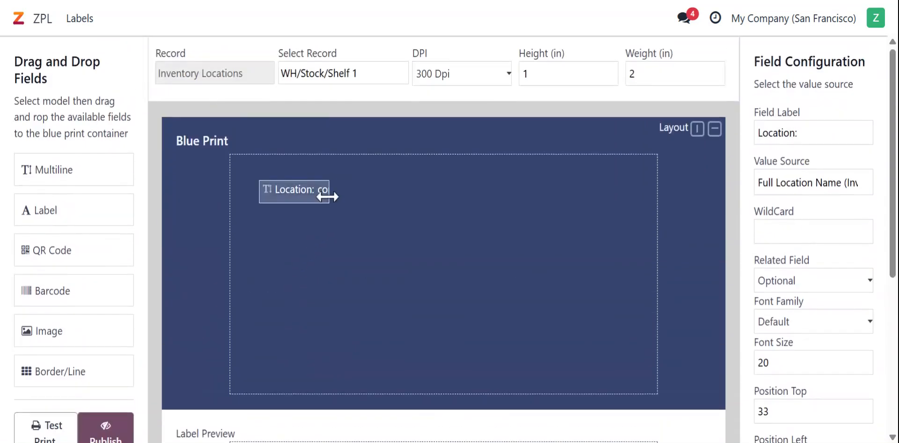
pyautogui.moveTo(327, 197); pyautogui.dragTo(472, 195)
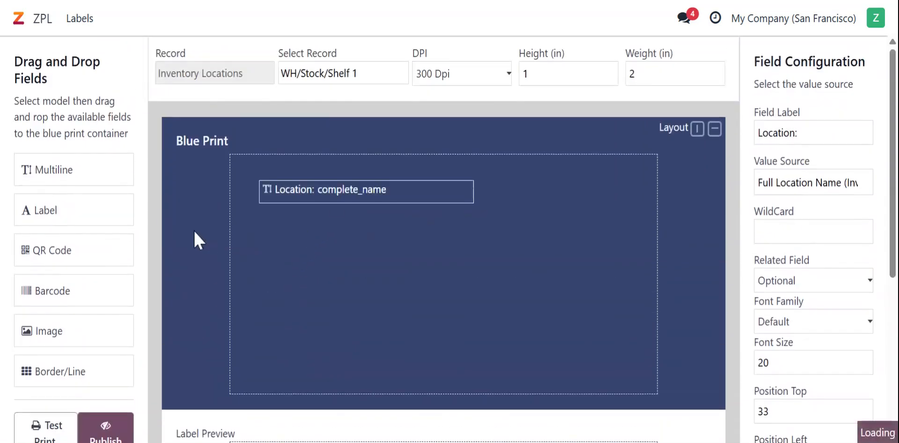
pyautogui.scroll(-5, 198, 226)
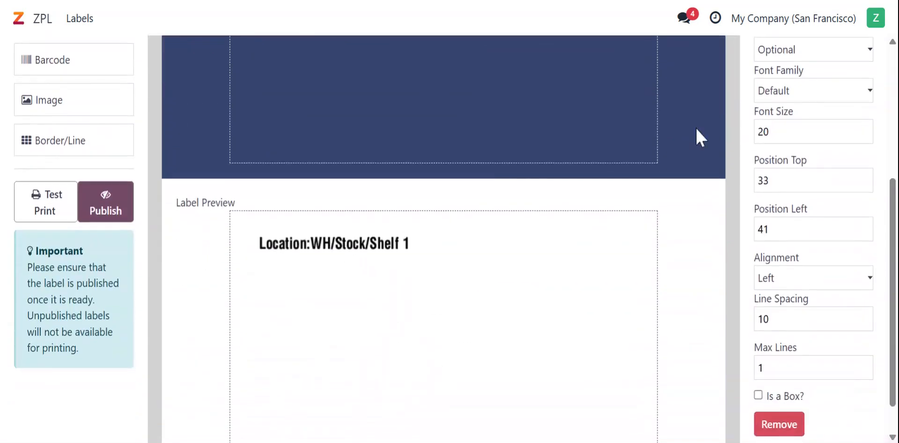
pyautogui.scroll(5, 695, 127)
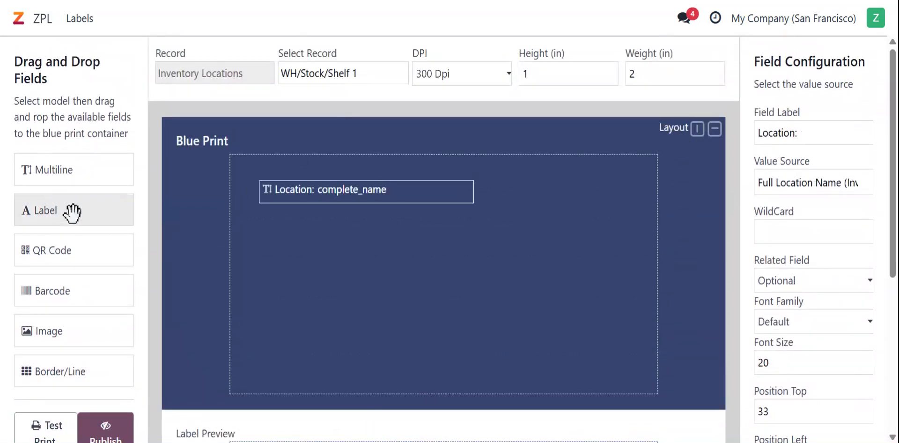
# Step: Add a Label field at about top 80, left 45, reading "Hazardous Materials Stored", and widen it to slightly over half the blueprint's width
pyautogui.moveTo(57, 211); pyautogui.dragTo(310, 248)
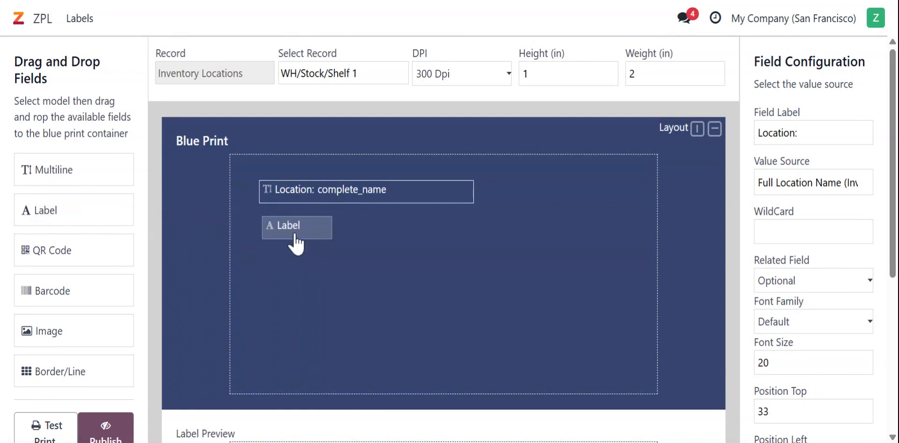
pyautogui.click(295, 234)
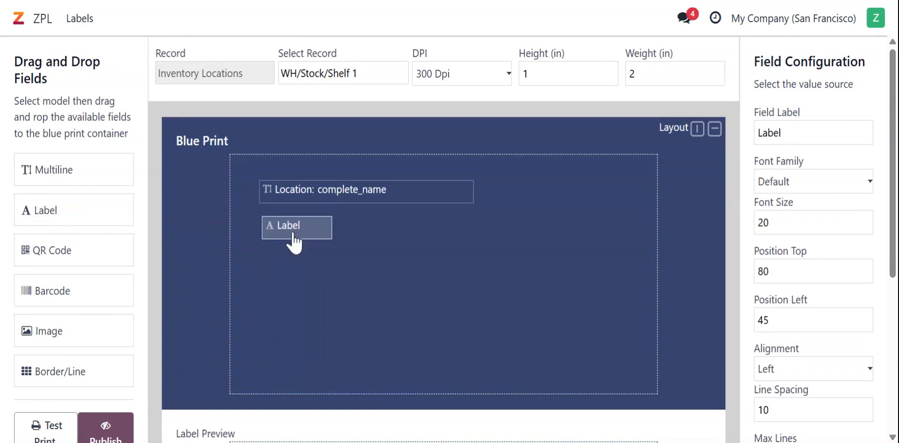
pyautogui.moveTo(780, 133); pyautogui.dragTo(744, 143)
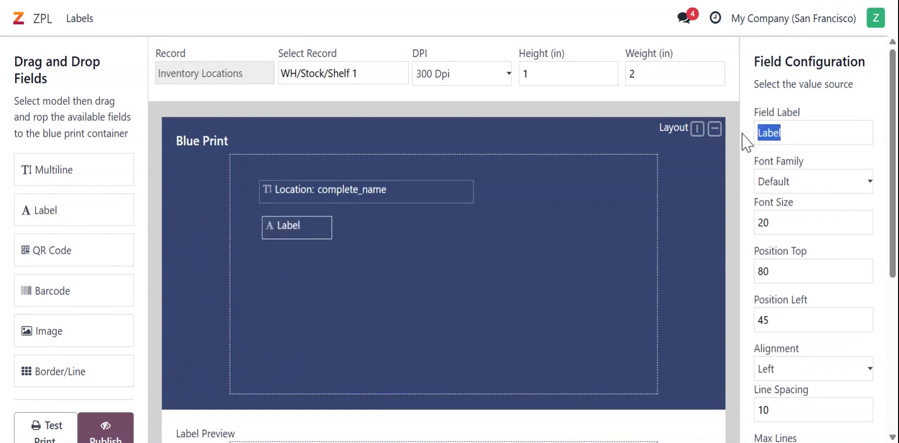
pyautogui.press('BackSpace')
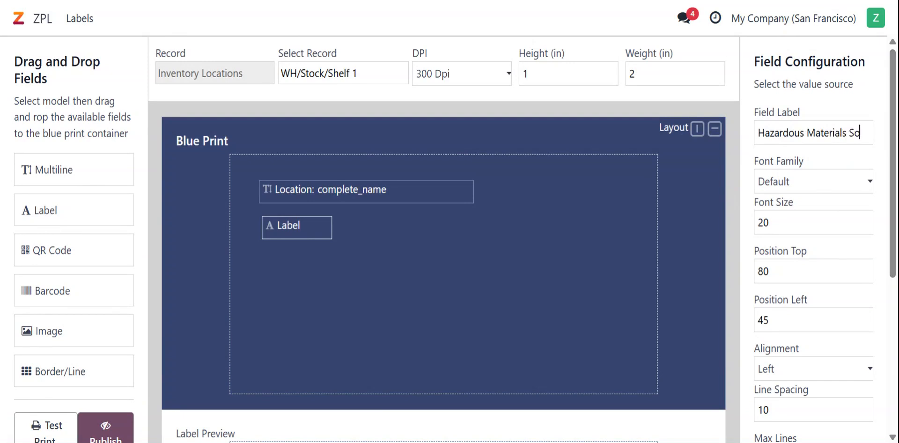
pyautogui.write('Hazardous Materials Stored')
pyautogui.scroll(-3, 703, 194)
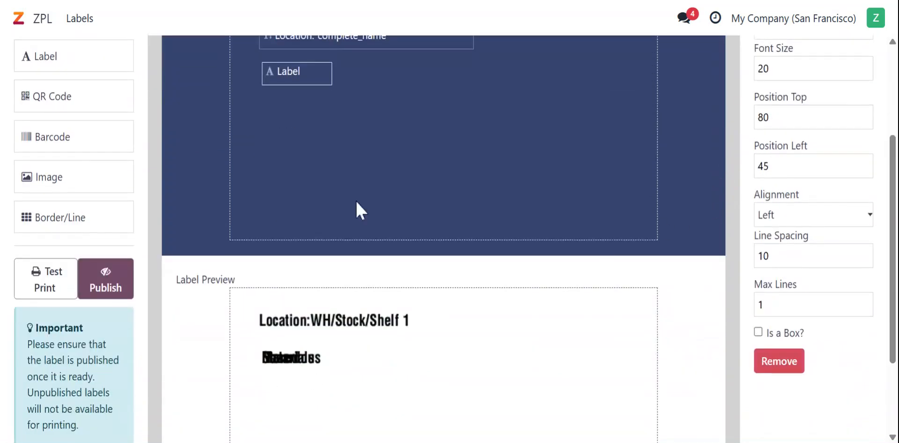
pyautogui.moveTo(332, 74); pyautogui.dragTo(493, 73)
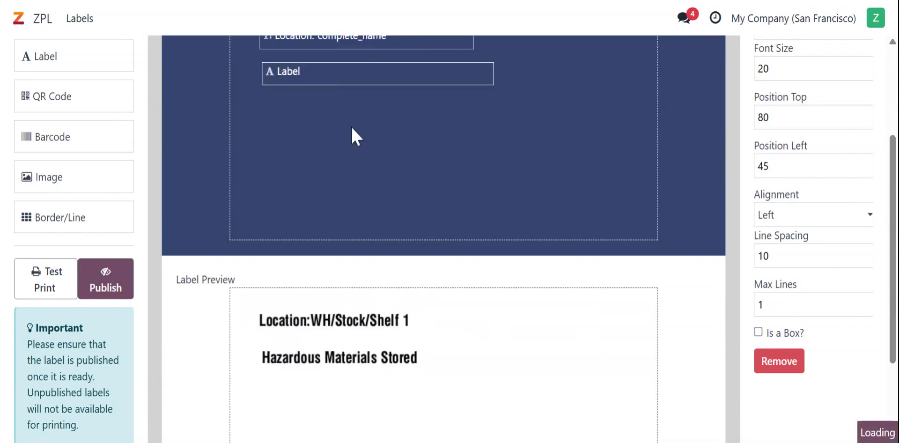
# Step: Nudge the Label field slightly left and add a QR Code field at about top 56, left 408, with Barcode as its value source
pyautogui.moveTo(319, 78); pyautogui.dragTo(314, 76)
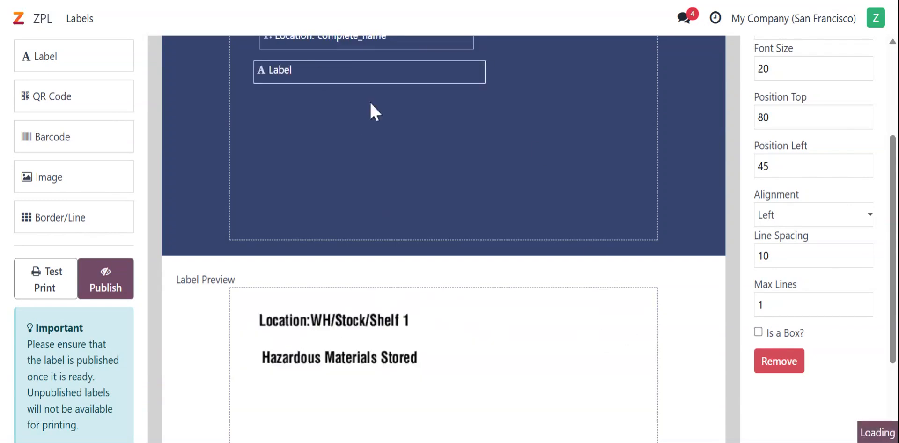
pyautogui.scroll(4, 173, 145)
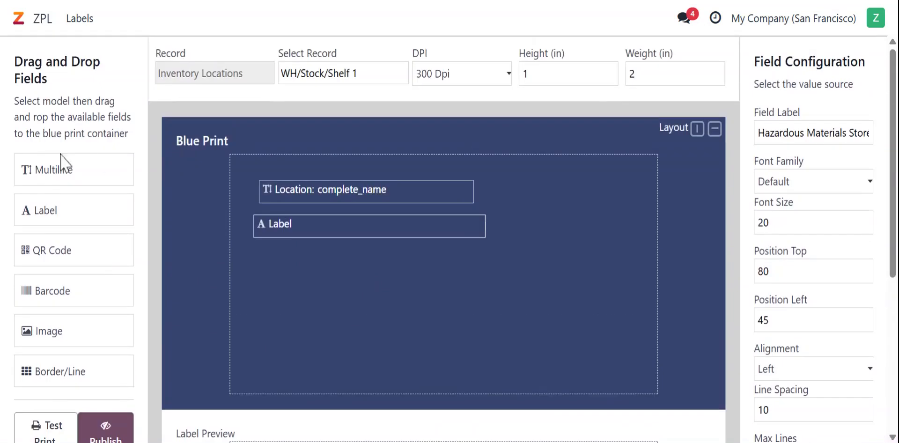
pyautogui.moveTo(49, 255); pyautogui.dragTo(608, 261)
pyautogui.moveTo(604, 287); pyautogui.dragTo(560, 269)
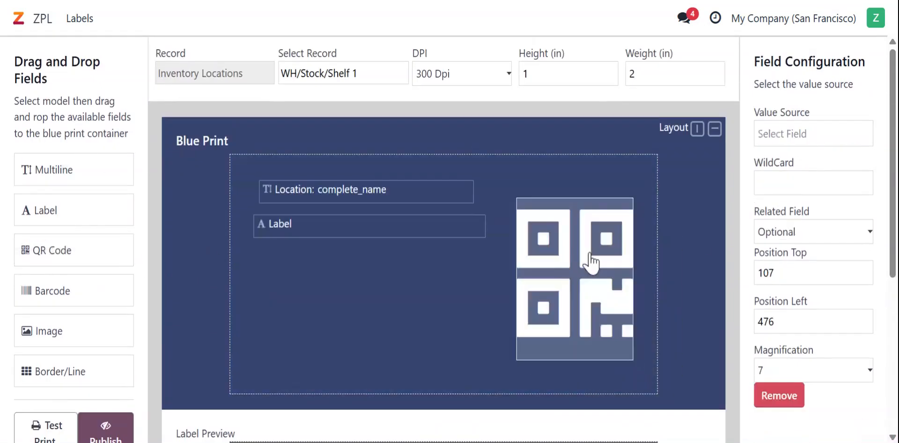
pyautogui.click(790, 135)
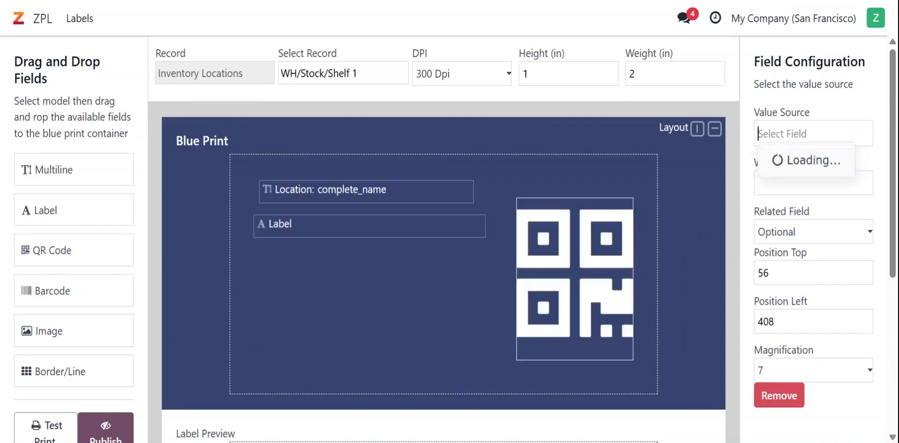
pyautogui.click(667, 185)
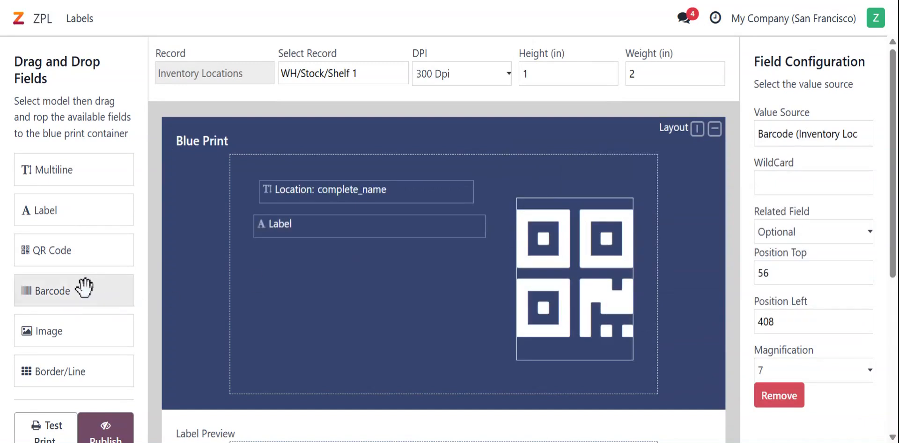
# Step: Add a Barcode field at about top 162, left 277, with Barcode as its value source and Code 128 as its type
pyautogui.moveTo(70, 291); pyautogui.dragTo(459, 293)
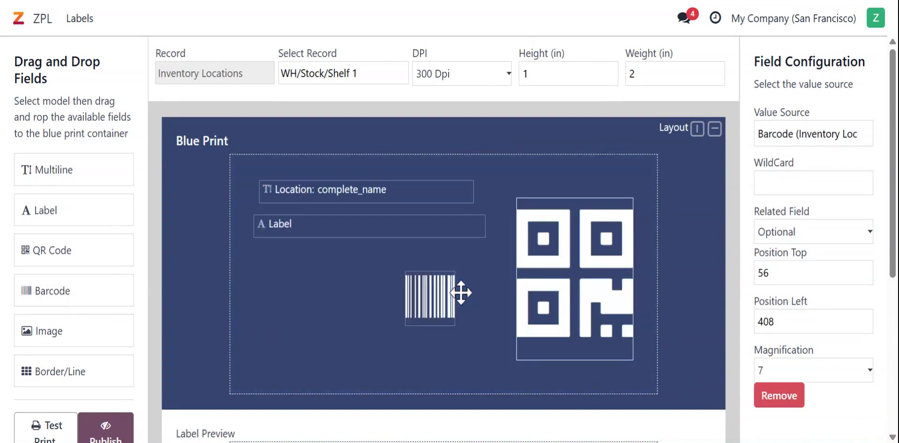
pyautogui.click(452, 314)
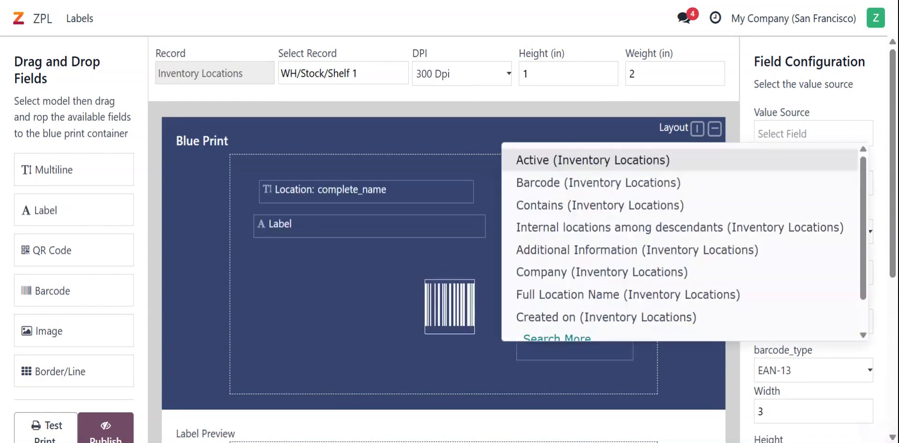
pyautogui.click(714, 182)
pyautogui.scroll(-5, 712, 195)
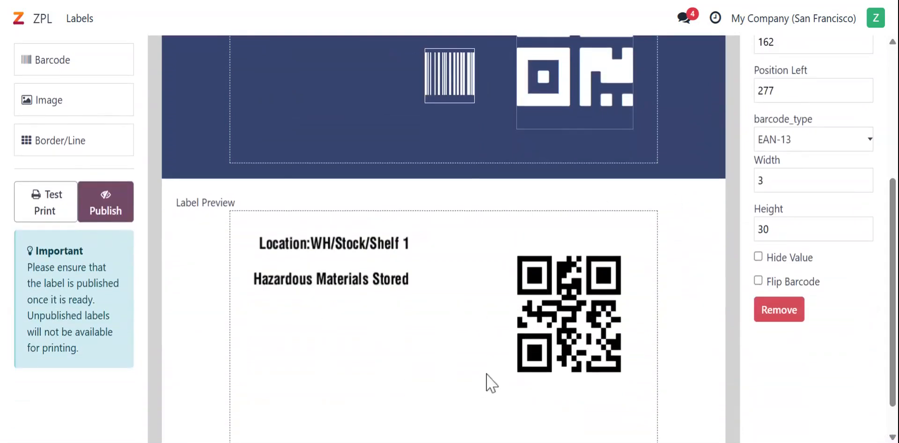
pyautogui.click(813, 162)
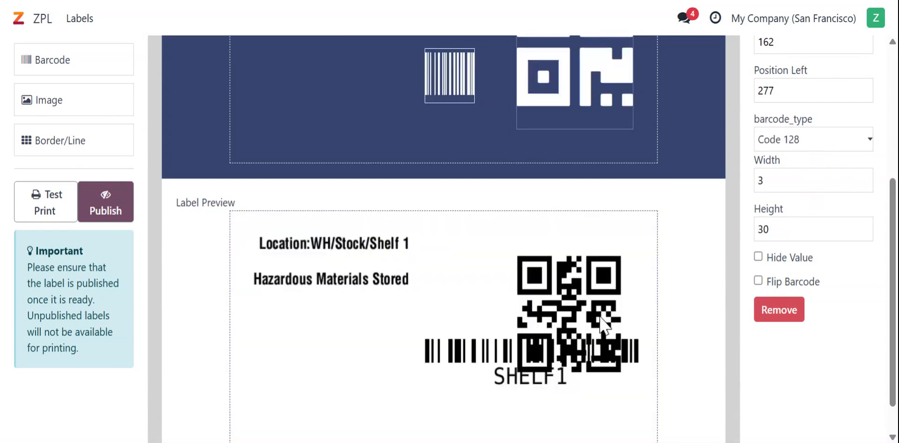
# Step: Move the barcode to about top 146, left 59, under the Label field, and check the layout in the label preview
pyautogui.scroll(1, 604, 206)
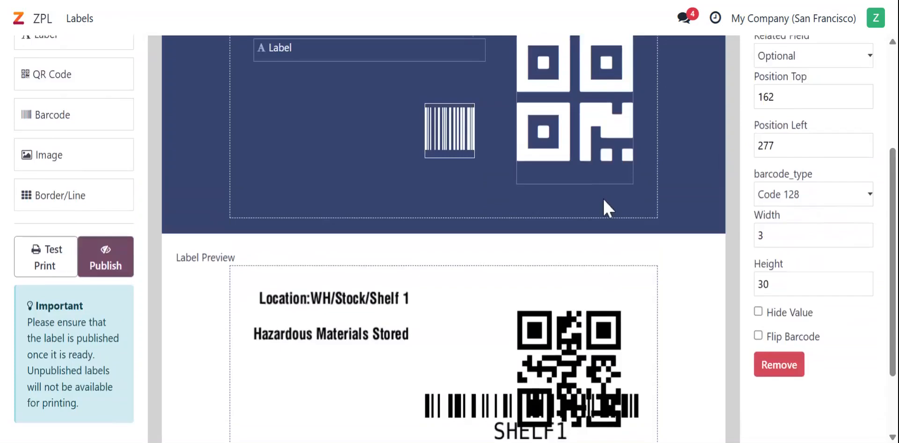
pyautogui.scroll(-2, 468, 267)
pyautogui.scroll(1, 454, 259)
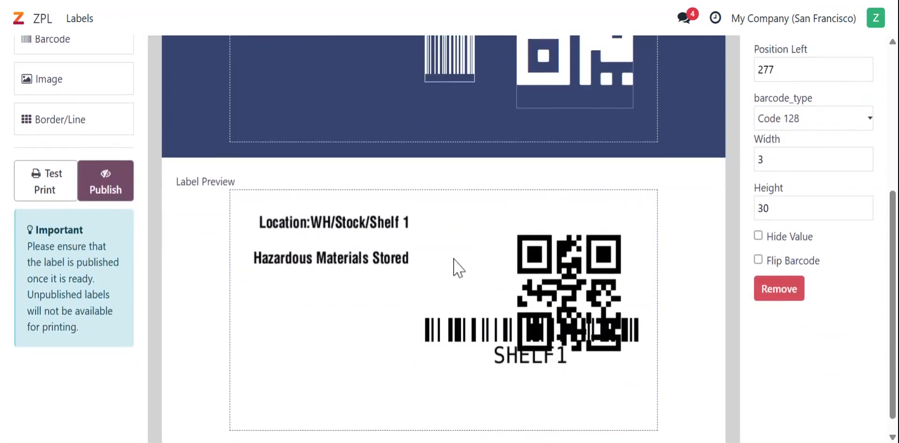
pyautogui.moveTo(422, 115); pyautogui.dragTo(287, 103)
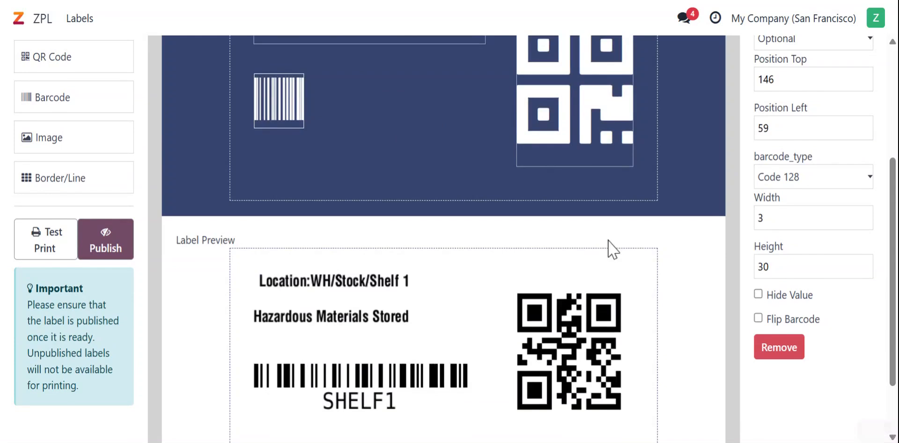
pyautogui.scroll(-2, 612, 248)
# Step: Place an Image field just right of the barcode at about left 121, view its settings, and remove it
pyautogui.scroll(4, 644, 255)
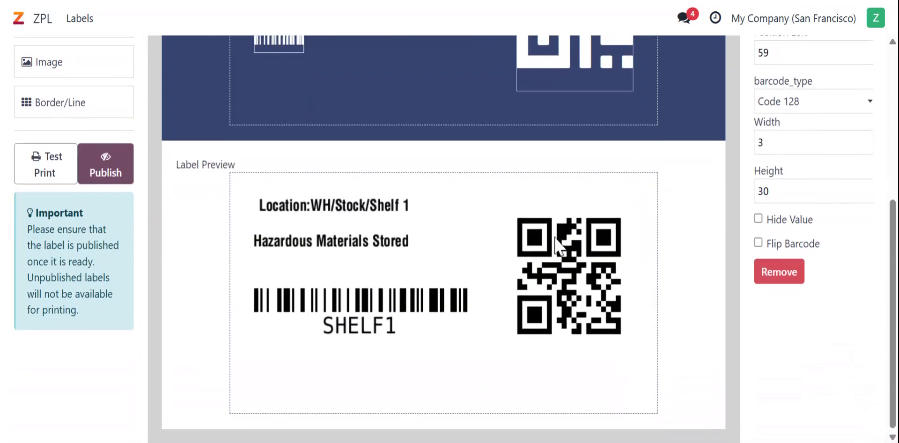
pyautogui.moveTo(98, 214); pyautogui.dragTo(386, 197)
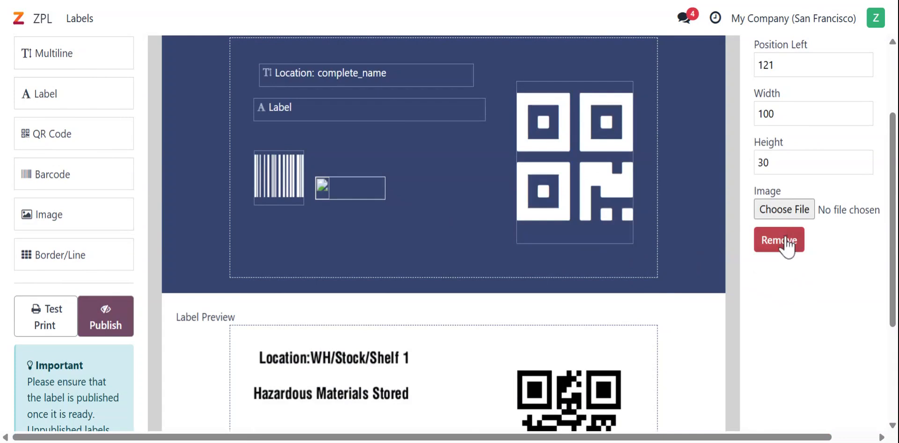
pyautogui.click(787, 240)
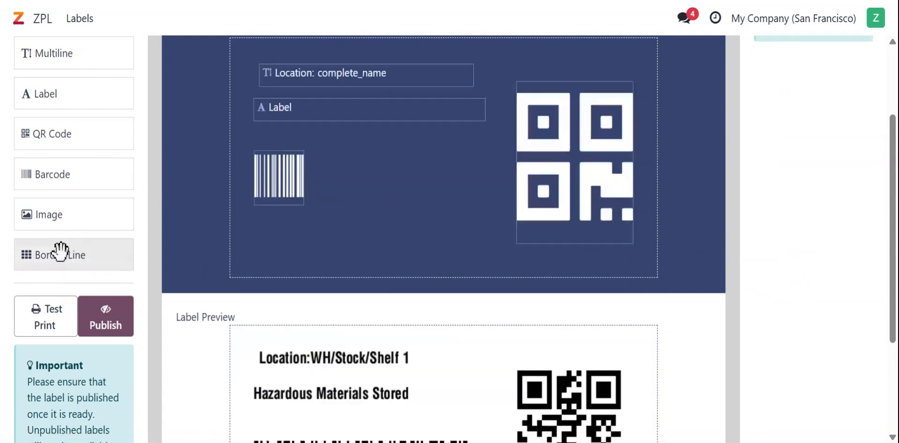
# Step: Place a Border/Line field right of the barcode at about left 153, check it in the label preview, and remove it
pyautogui.moveTo(100, 255); pyautogui.dragTo(385, 198)
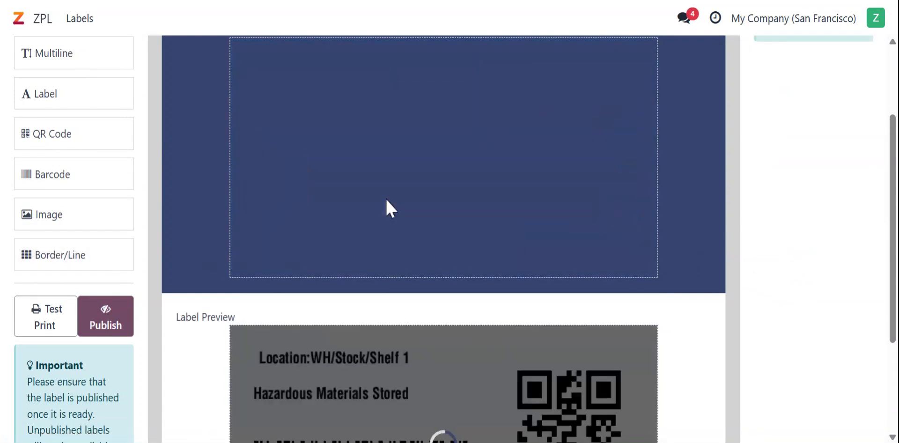
pyautogui.click(378, 194)
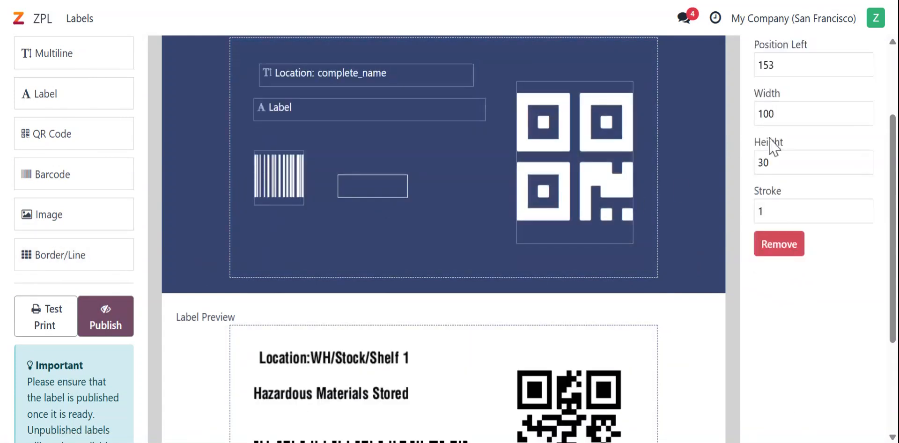
pyautogui.scroll(-4, 542, 232)
pyautogui.scroll(2, 538, 241)
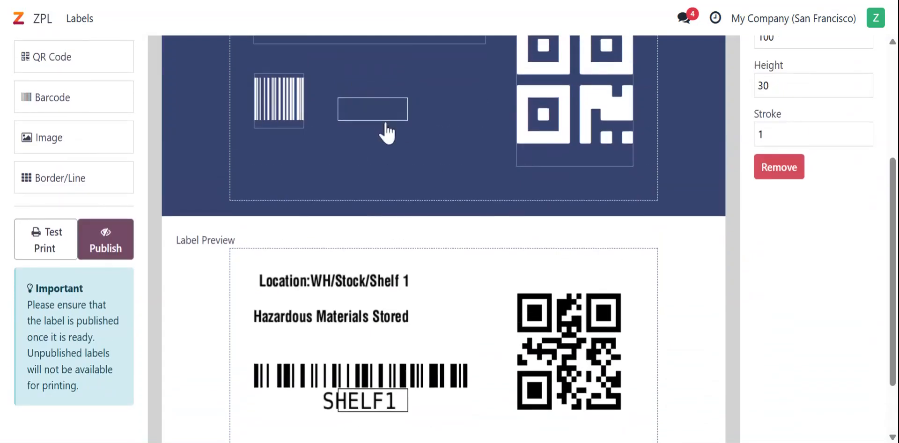
pyautogui.click(775, 175)
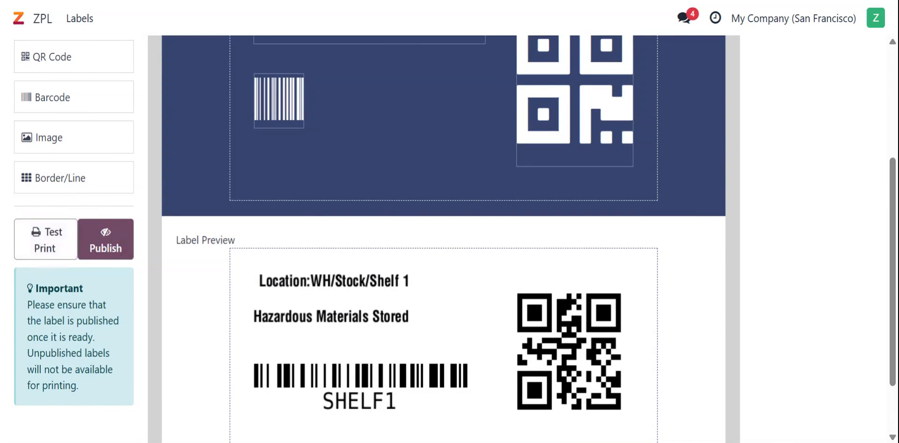
# Step: Publish the finished location label so it is available for printing
pyautogui.click(104, 253)
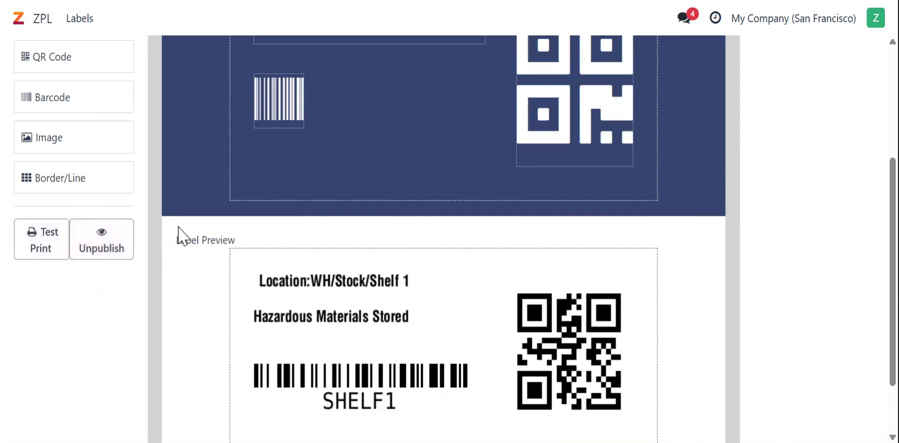
pyautogui.scroll(5, 178, 229)
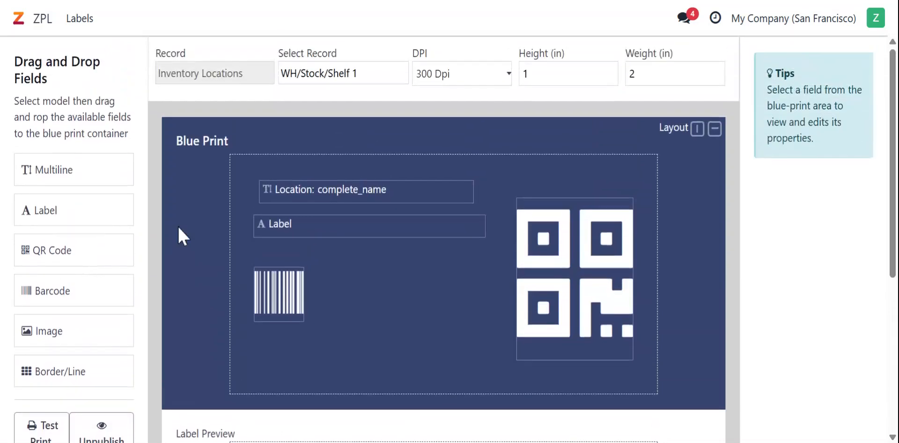